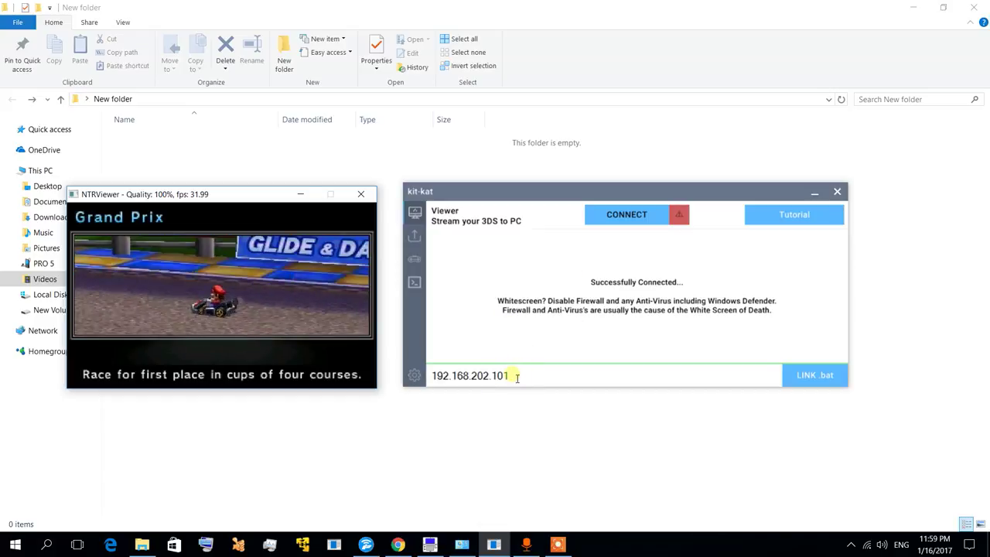
- Select the 3DS IP address text, then deselect it, leaving the address unchanged
left_click_drag(507, 376, 434, 376)
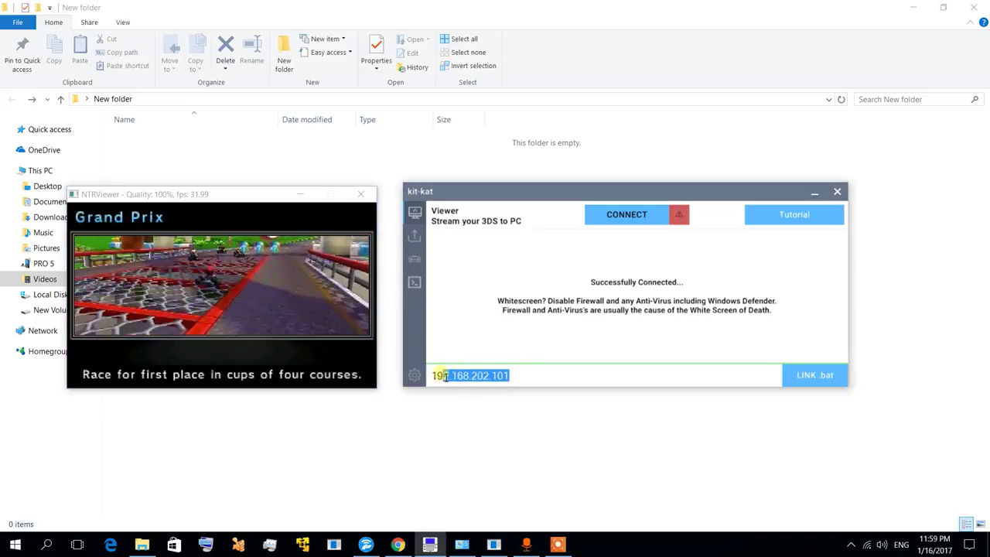
left_click(560, 376)
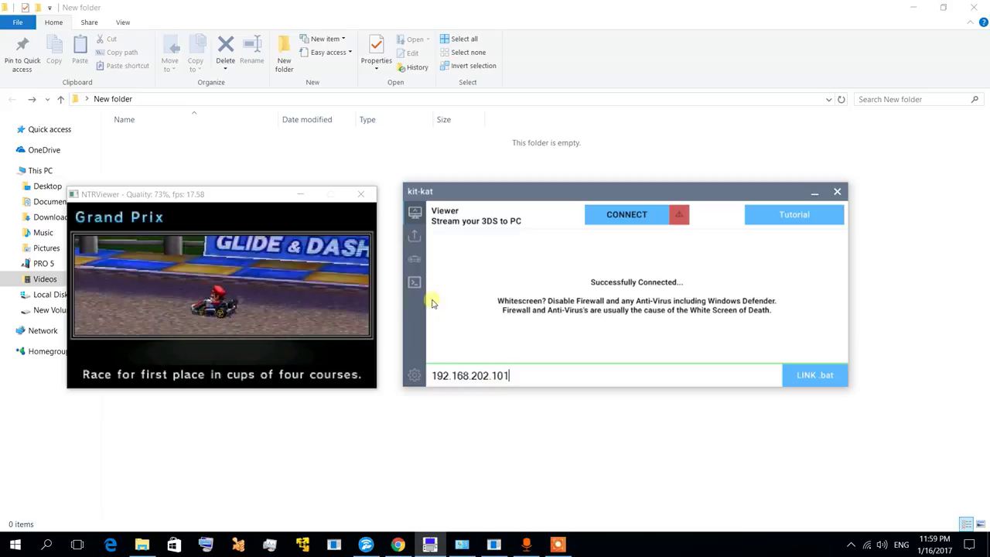
- Show kit-kat's Push wireless .cia and .tik installer panel
left_click(416, 245)
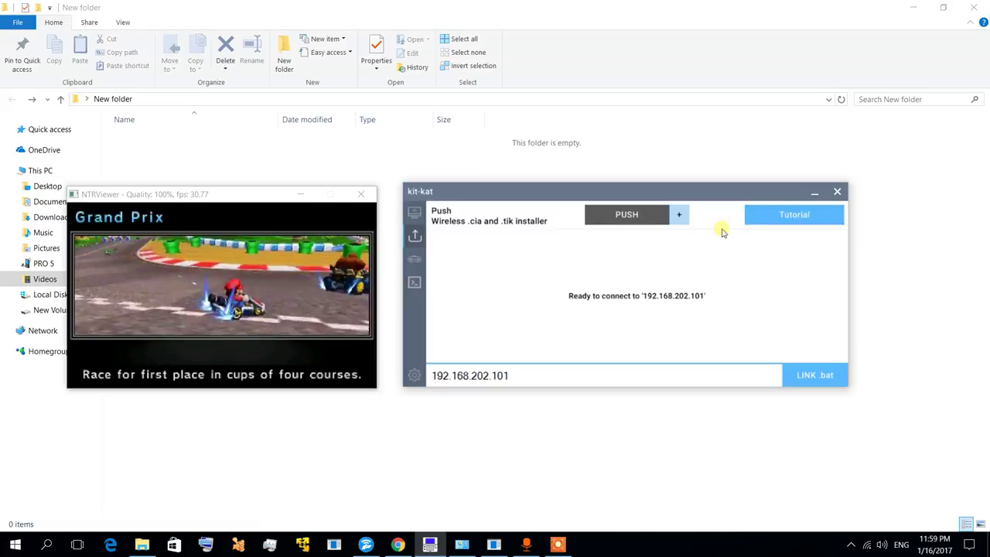
- Pass through the Rom-Kit panel to the IR 3DS Input Redirector panel
left_click(414, 284)
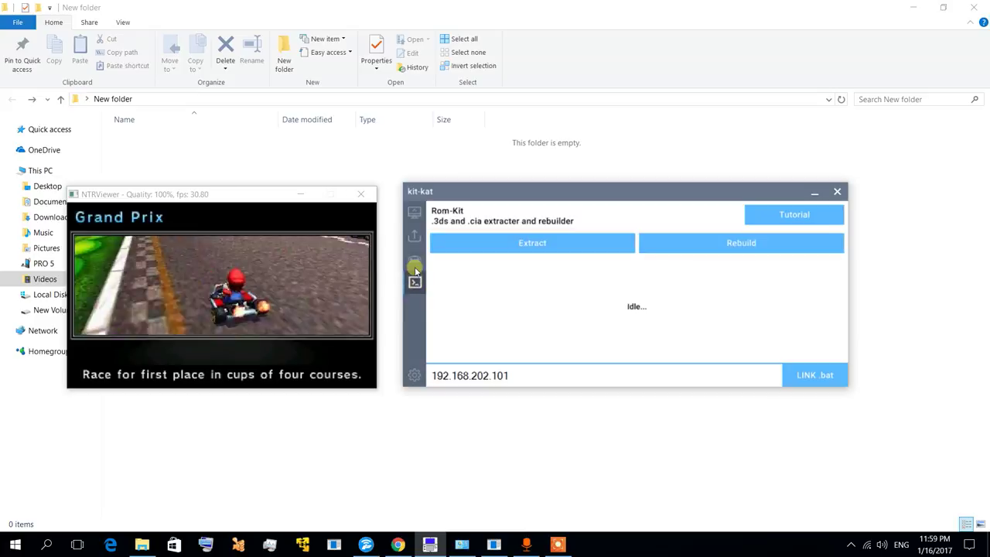
left_click(414, 260)
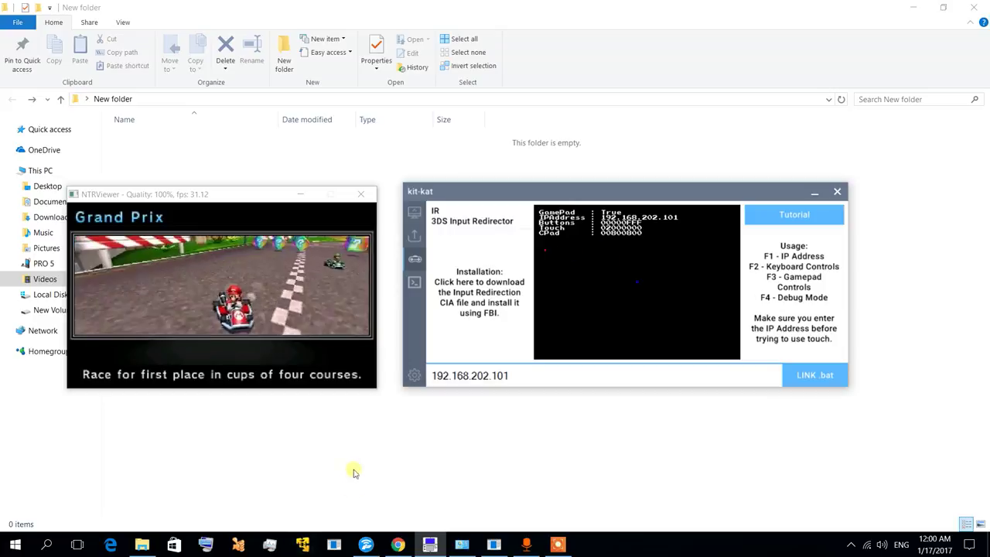
- Change Bottom Screen Scale from 0 to 0.3 in the viewer settings and reconnect the Viewer
left_click(413, 376)
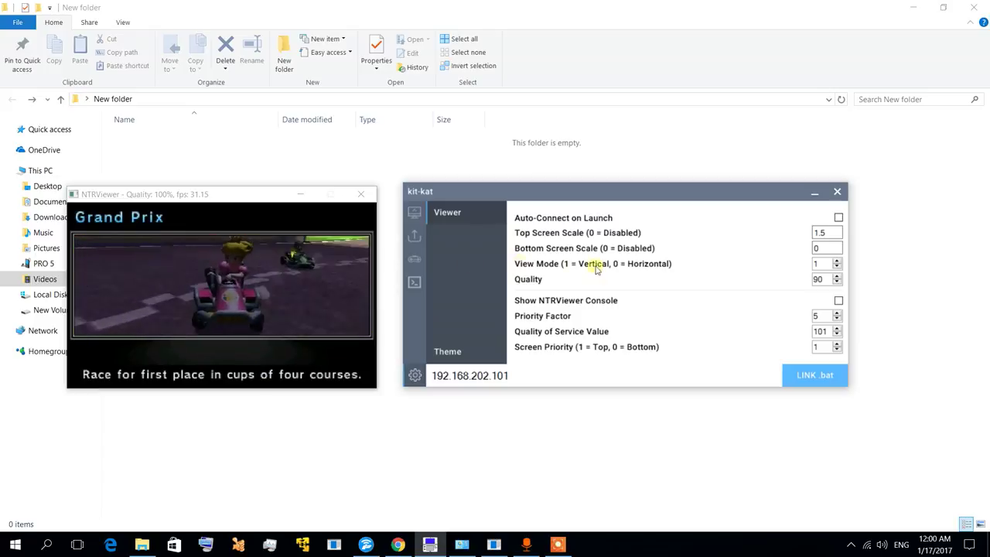
left_click(817, 248)
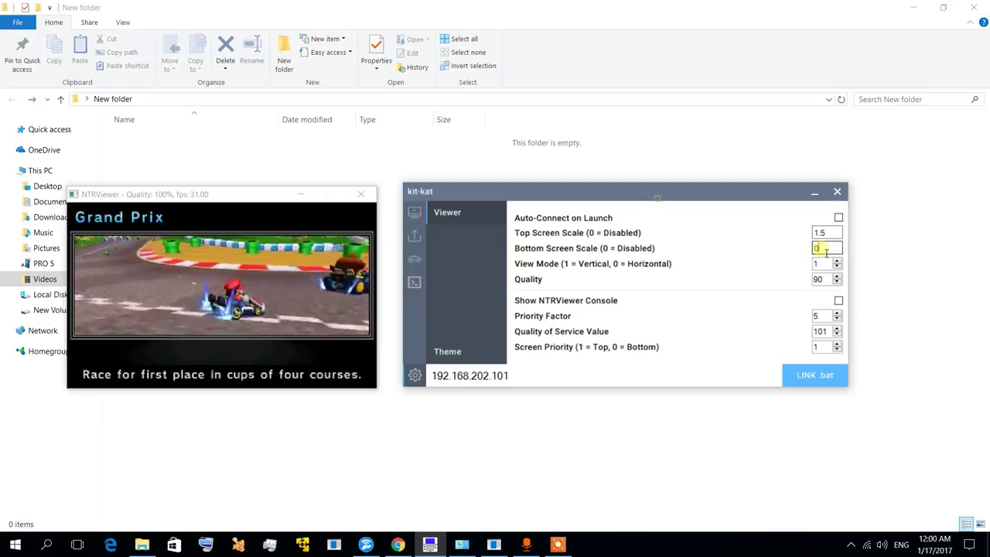
key("BackSpace")
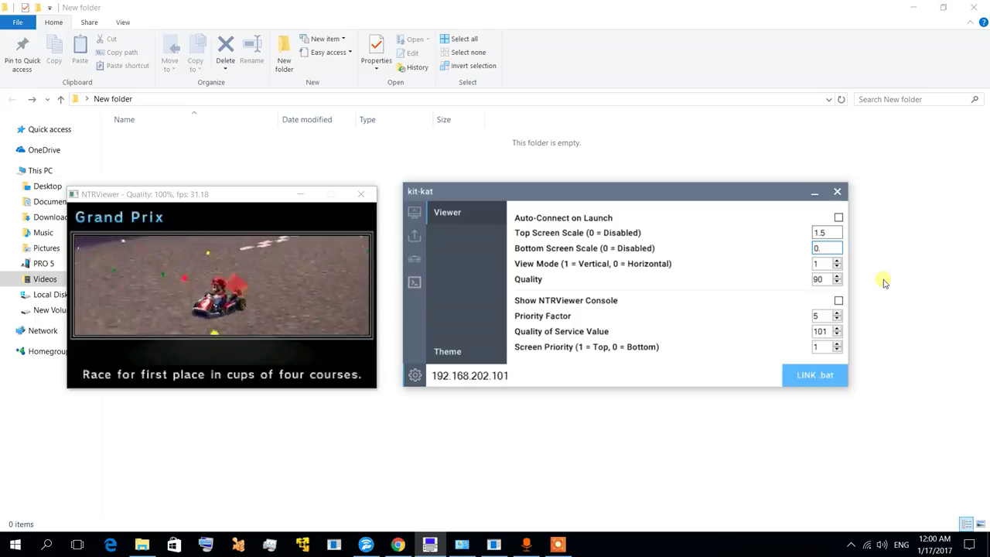
type("0.3")
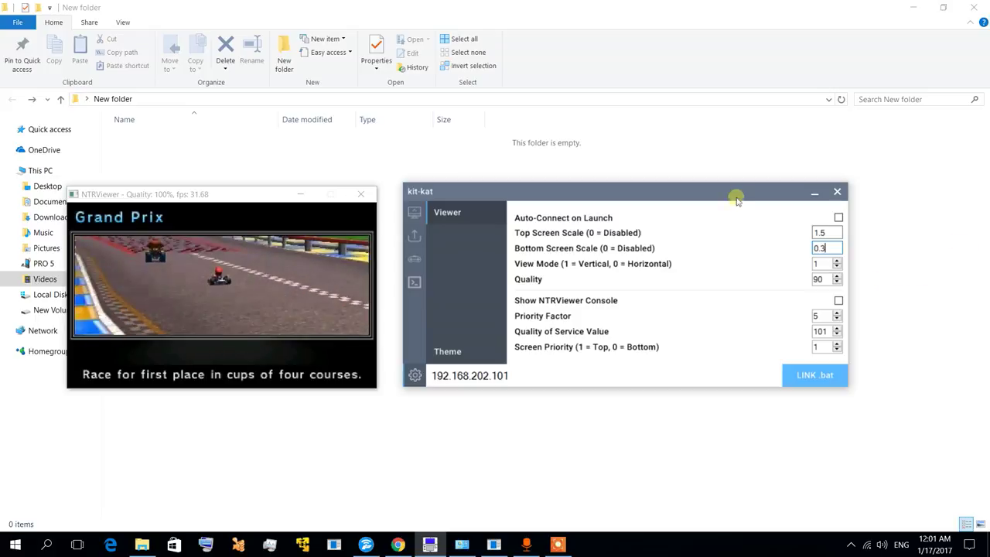
left_click(416, 210)
left_click(619, 215)
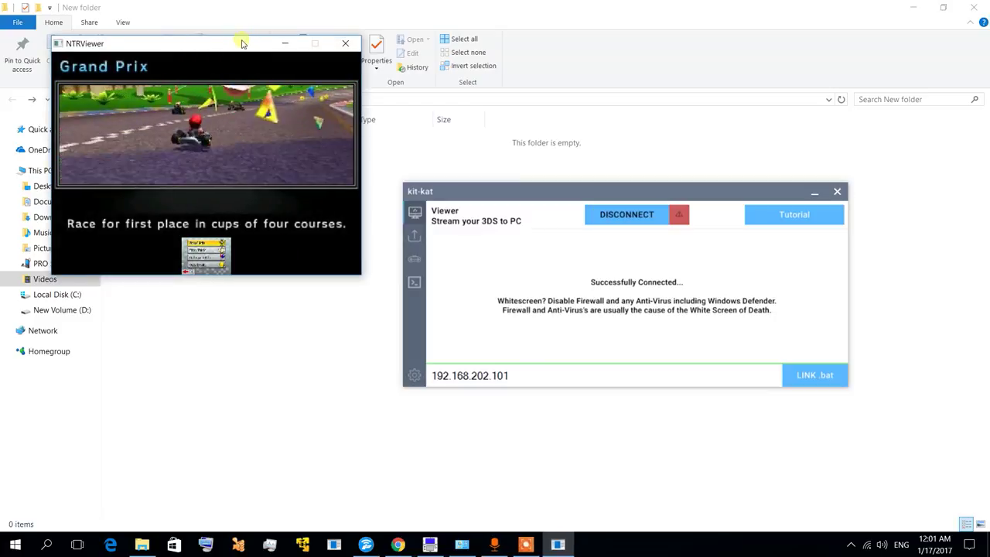
- Move the NTRViewer window lower and check the Top Screen Scale of 1.5 in viewer settings
left_click_drag(243, 39, 238, 145)
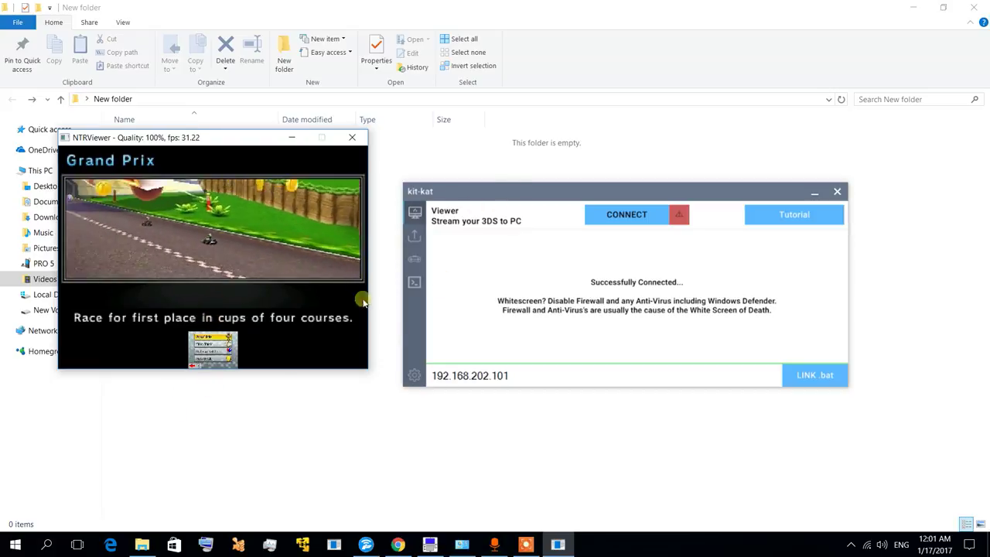
left_click(409, 382)
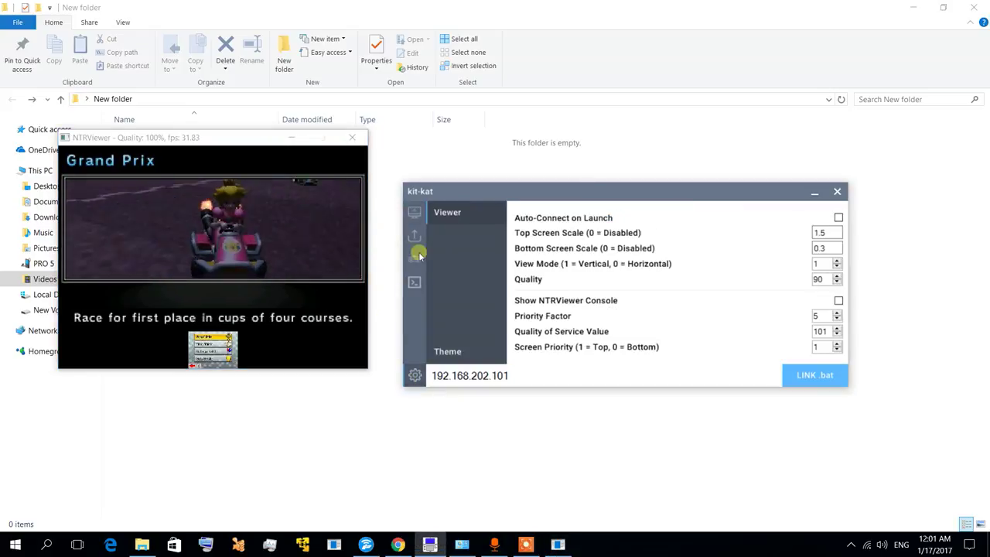
left_click(825, 233)
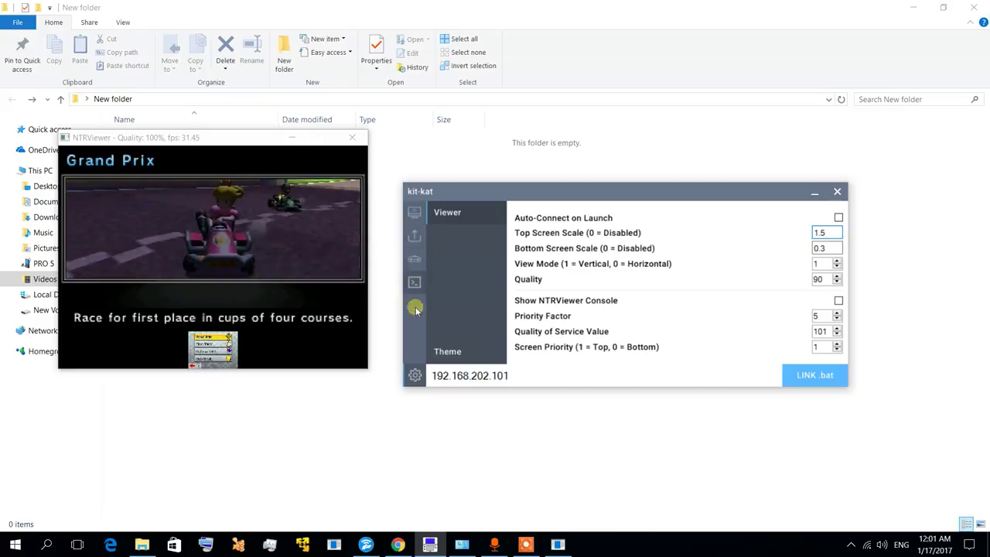
left_click(415, 212)
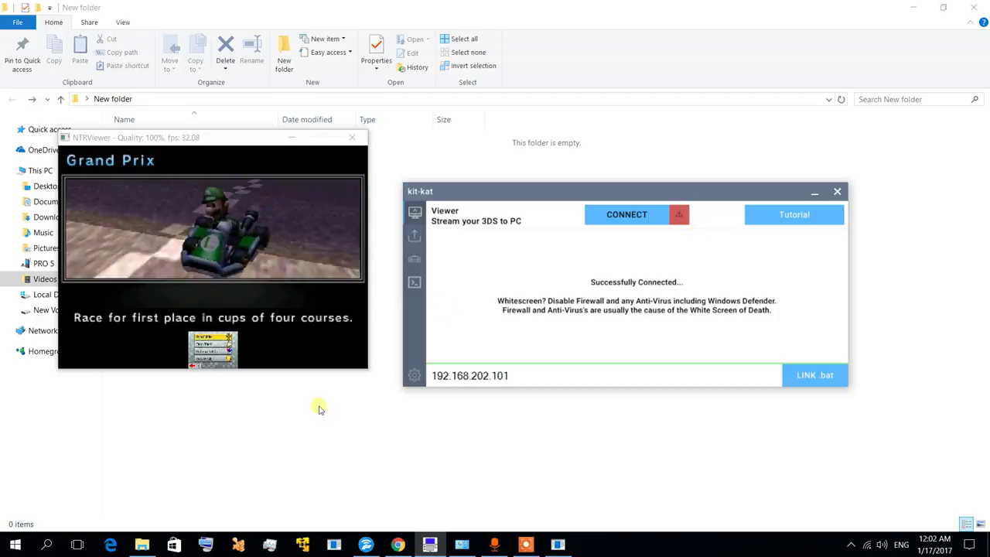
- Bring up the firewall's allowed apps window and go back to Control Panel home
left_click(461, 545)
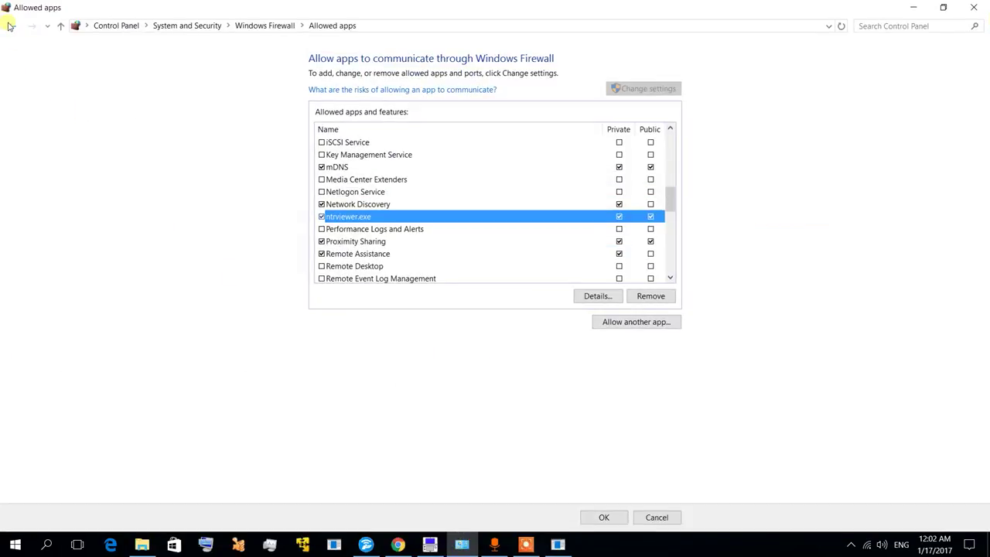
left_click(10, 25)
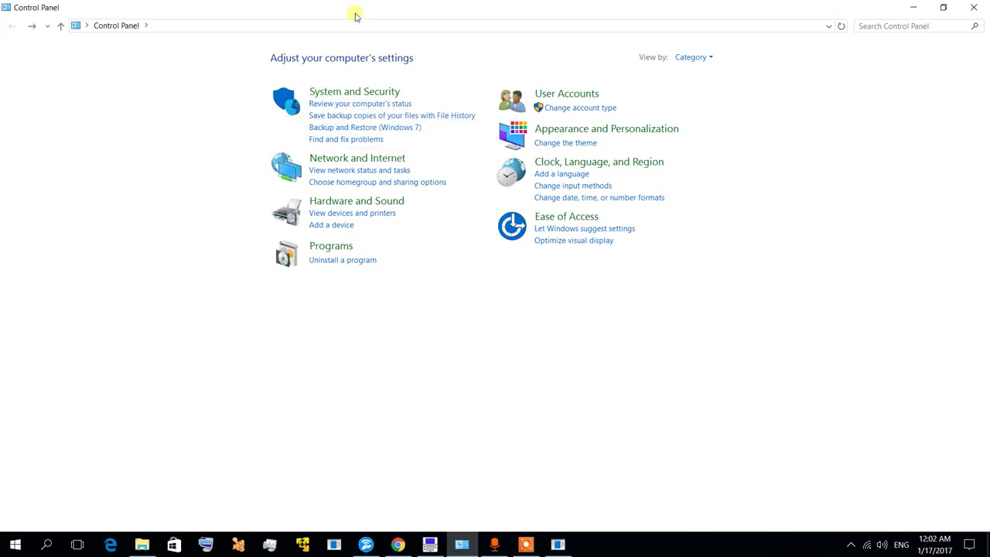
- Go to System and Security's allowed firewall apps, unlock editing, and select ntrviewer.exe
left_click(369, 92)
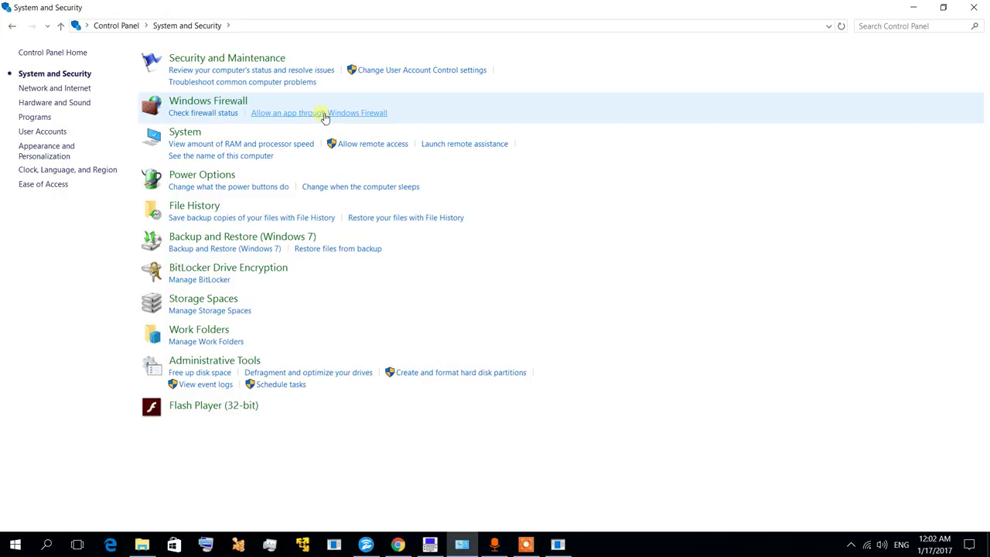
left_click(325, 116)
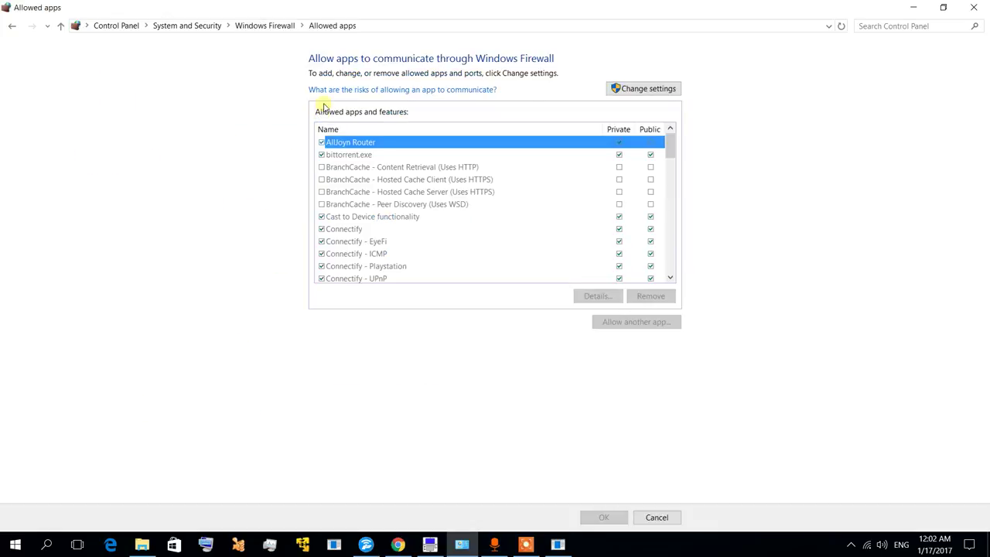
left_click(638, 86)
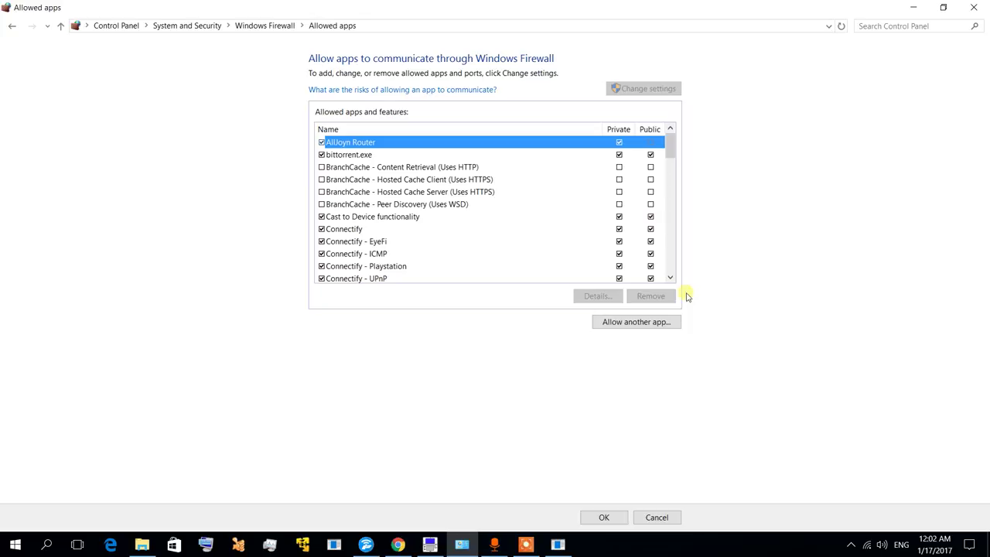
scroll(469, 249, "down", 4)
scroll(379, 247, "down", 3)
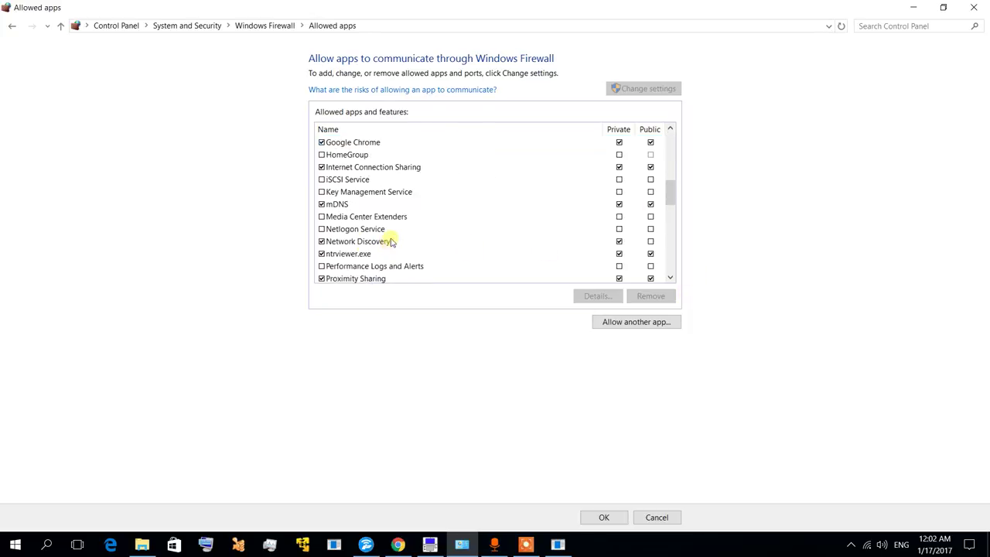
left_click(354, 253)
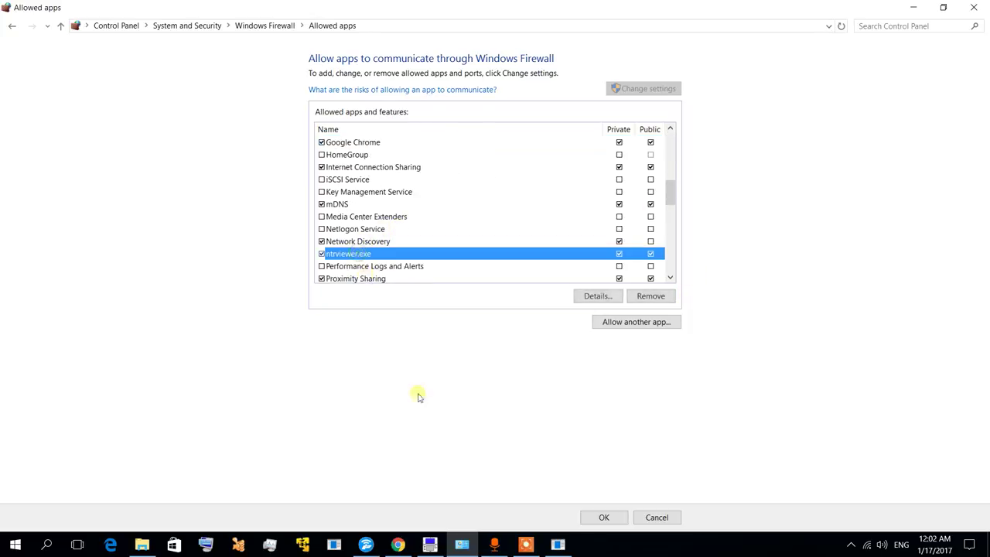
- Move NTRViewer out of the way and save ntrviewer.exe's Private and Public firewall access
left_click(557, 544)
left_click_drag(250, 137, 239, 317)
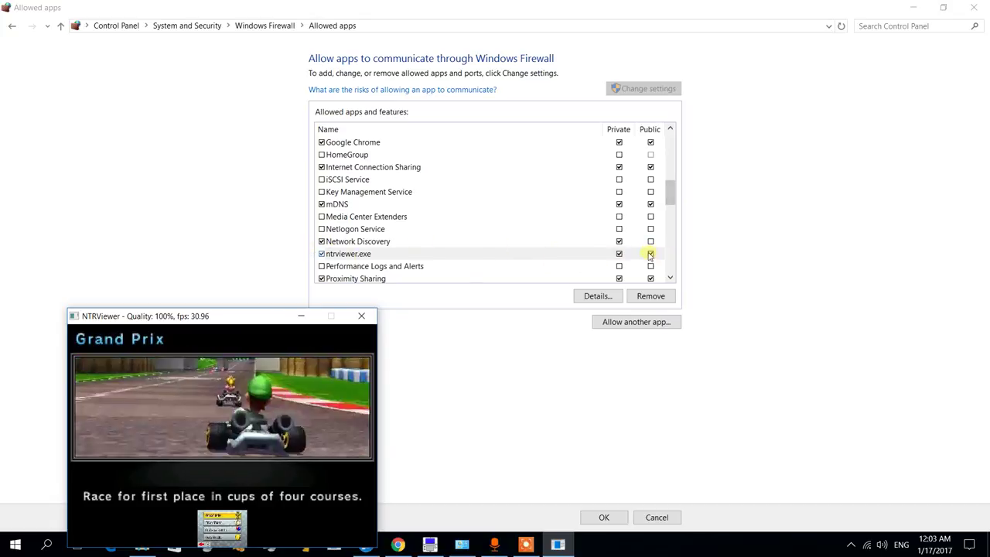
left_click(604, 517)
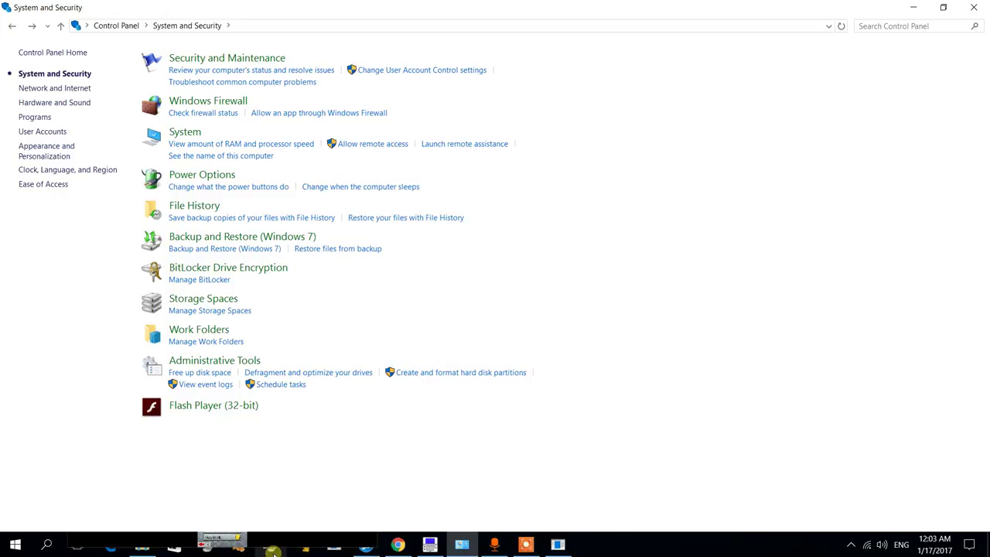
- Restore the kit-kat and NTRViewer windows, placing NTRViewer up beside kit-kat
left_click(143, 547)
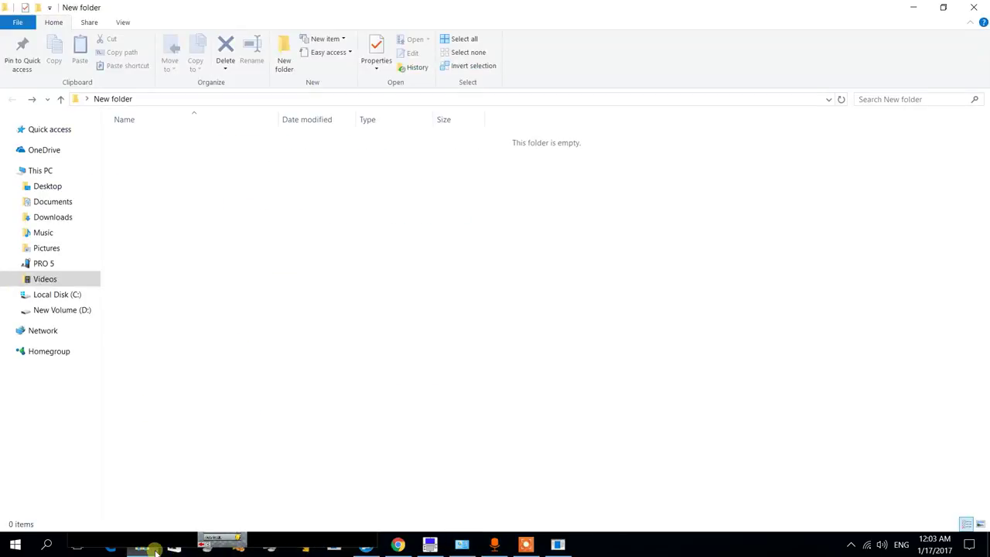
left_click(430, 545)
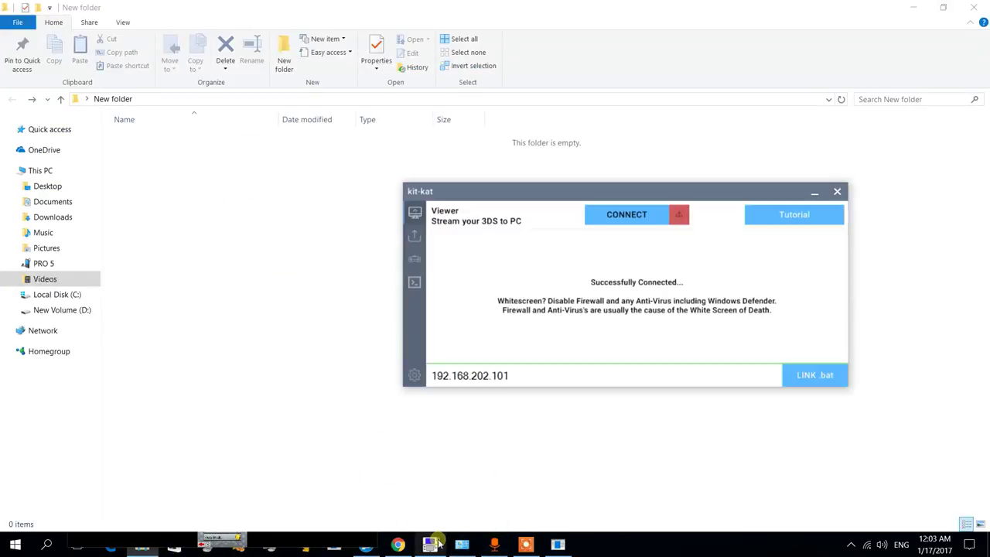
left_click(557, 544)
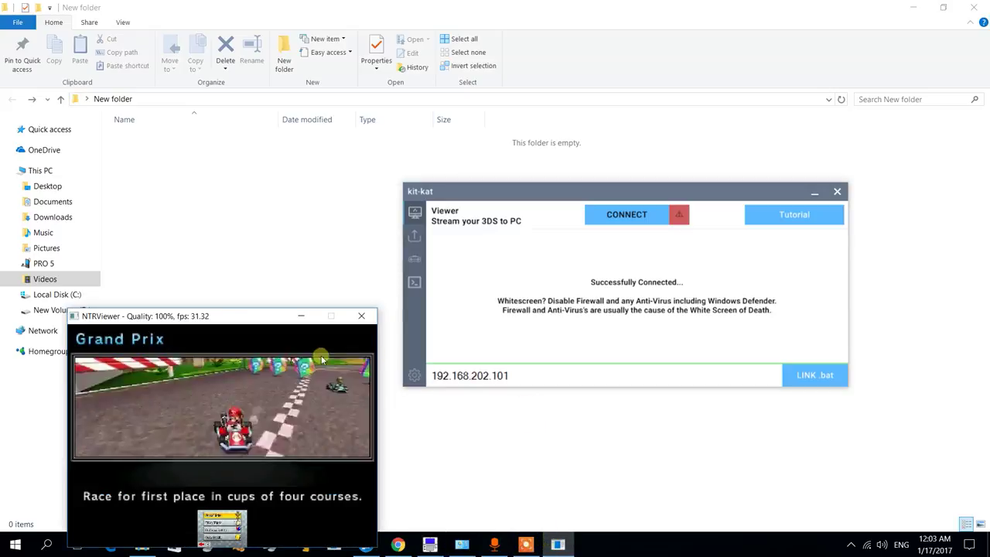
left_click_drag(241, 317, 246, 183)
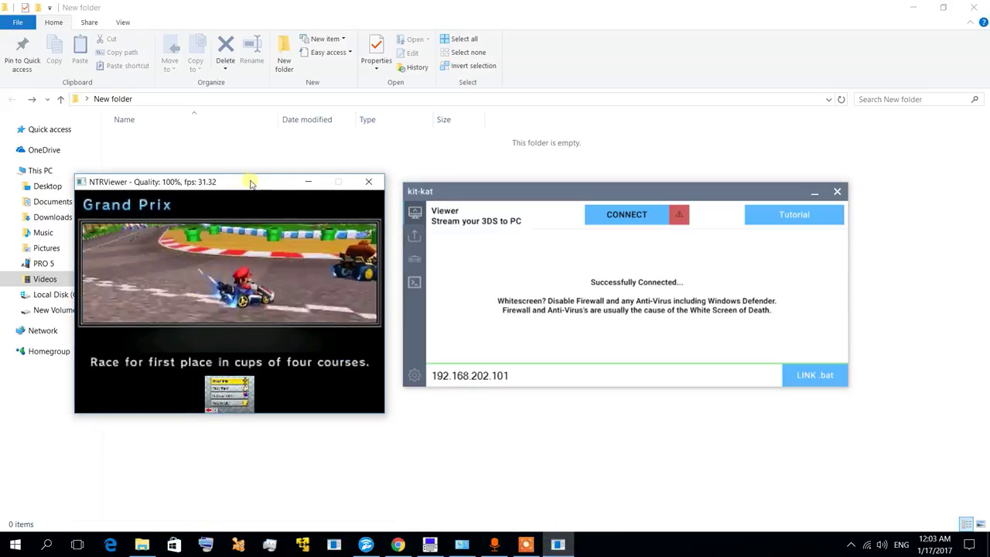